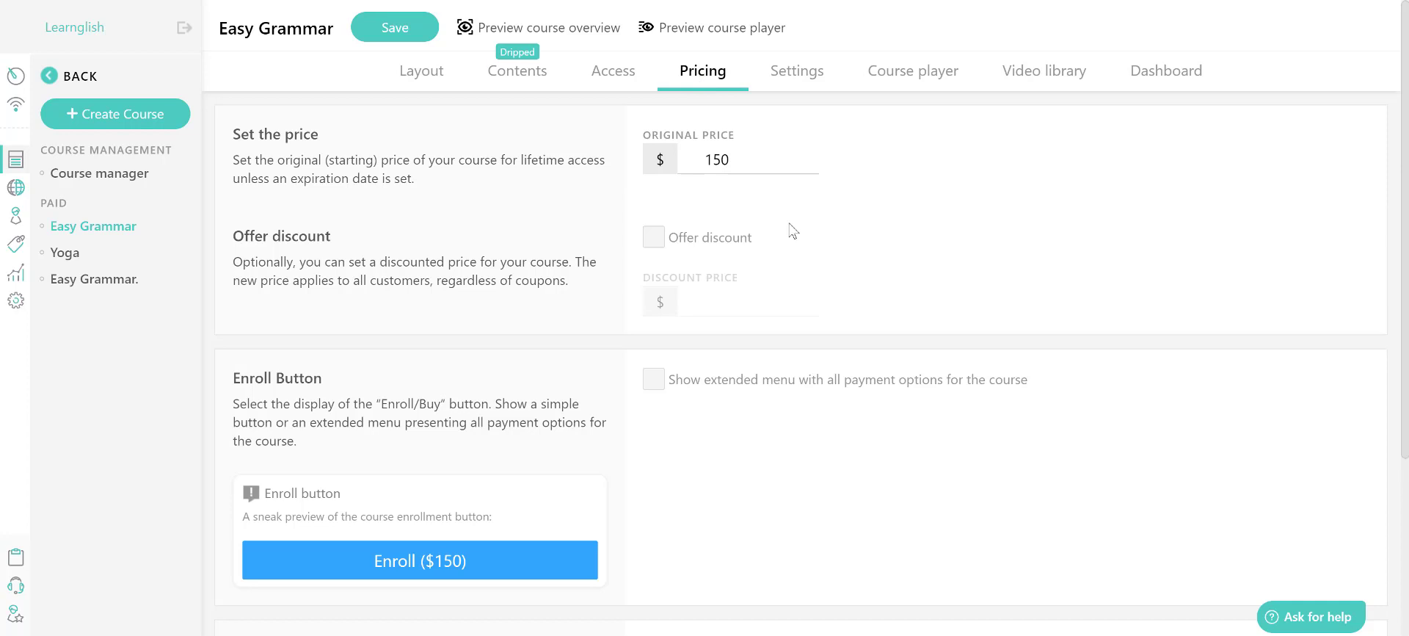
scroll(813, 270, "down", 2)
scroll(812, 249, "up", 2)
left_click(653, 238)
left_click(657, 242)
Start creating a related bundle from the Easy Grammar course's pricing settings, saving the course changes before leaving
scroll(763, 384, "down", 3)
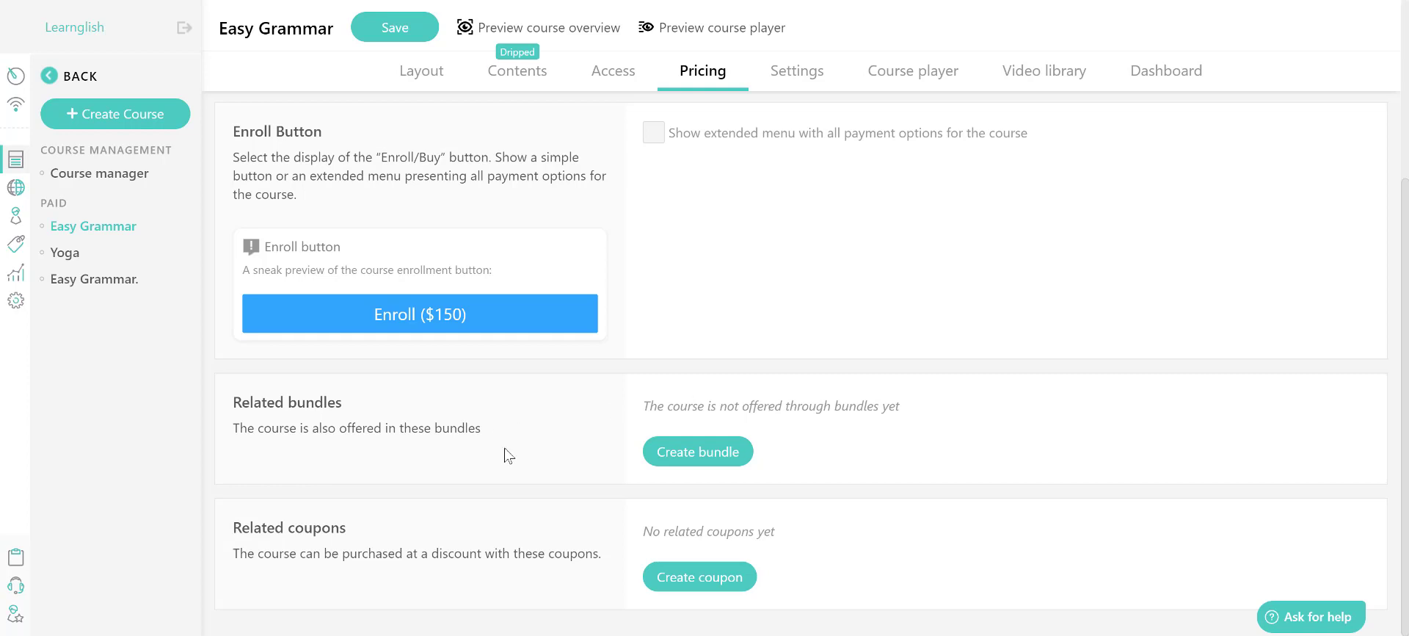
left_click(694, 448)
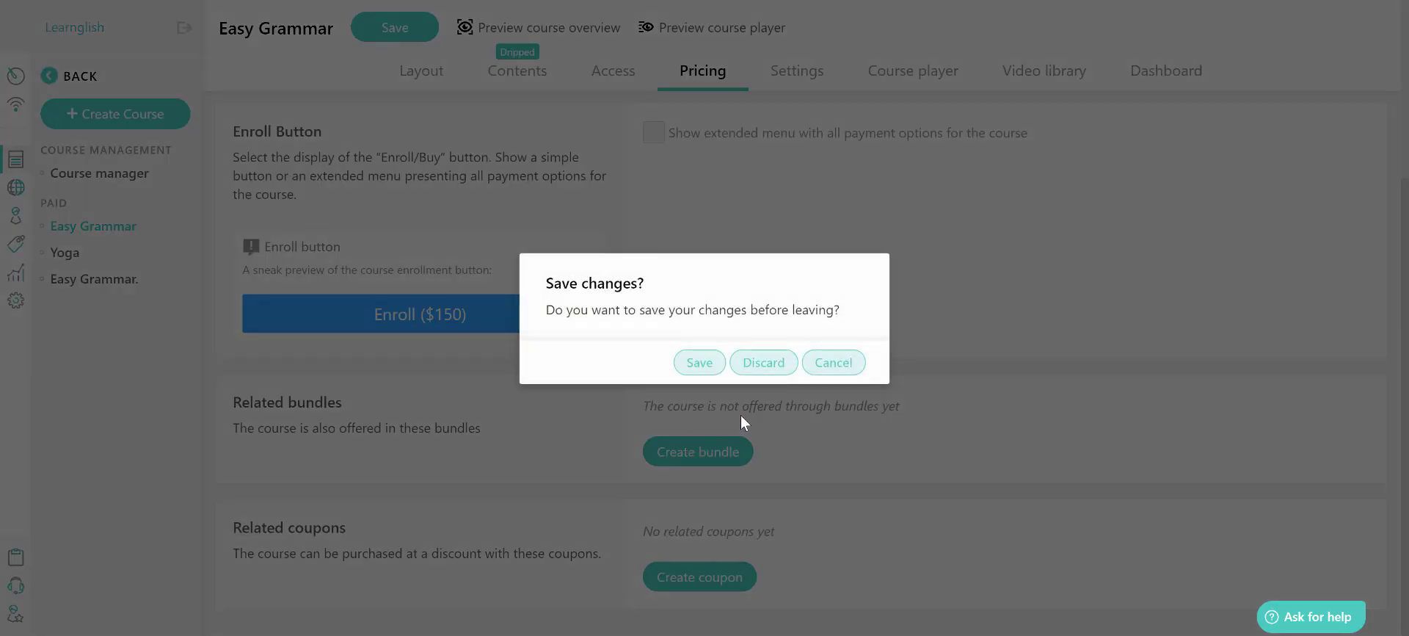
left_click(699, 376)
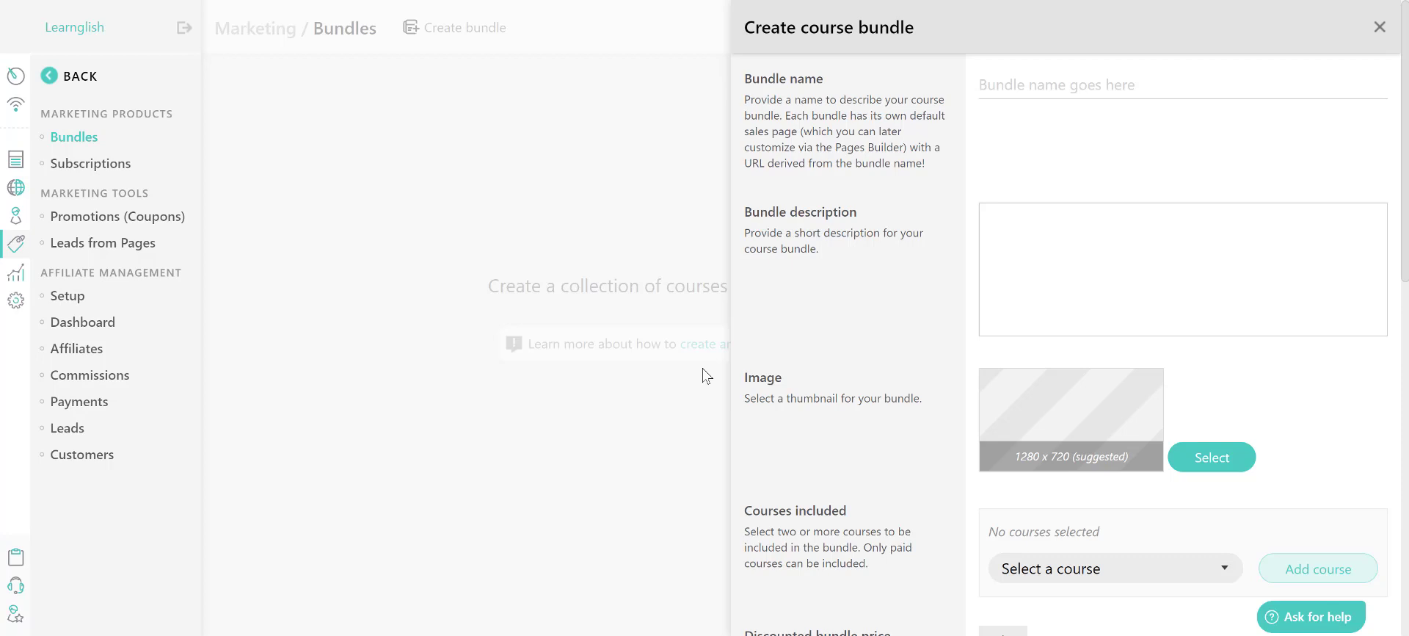
Name the bundle "2 in 1" and enter "Black Friday offer" as its description
left_click(1036, 85)
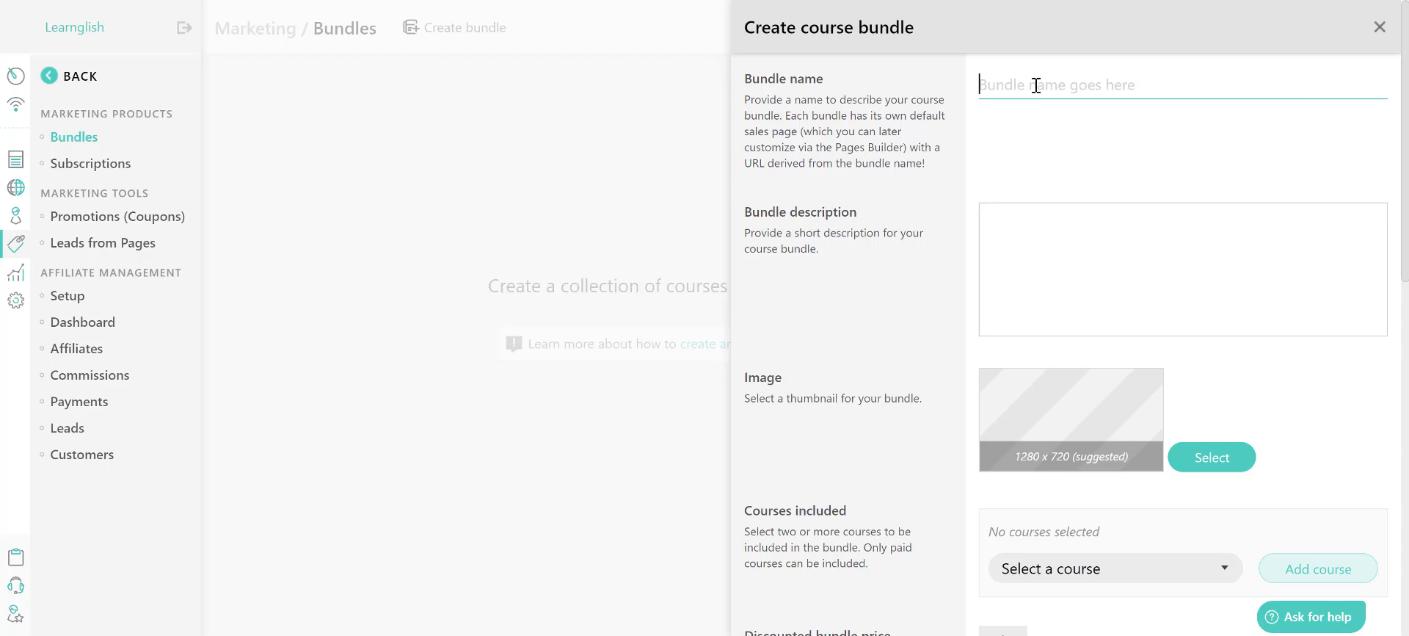
type("2 in 1")
left_click(1041, 250)
type("Black Friday offer")
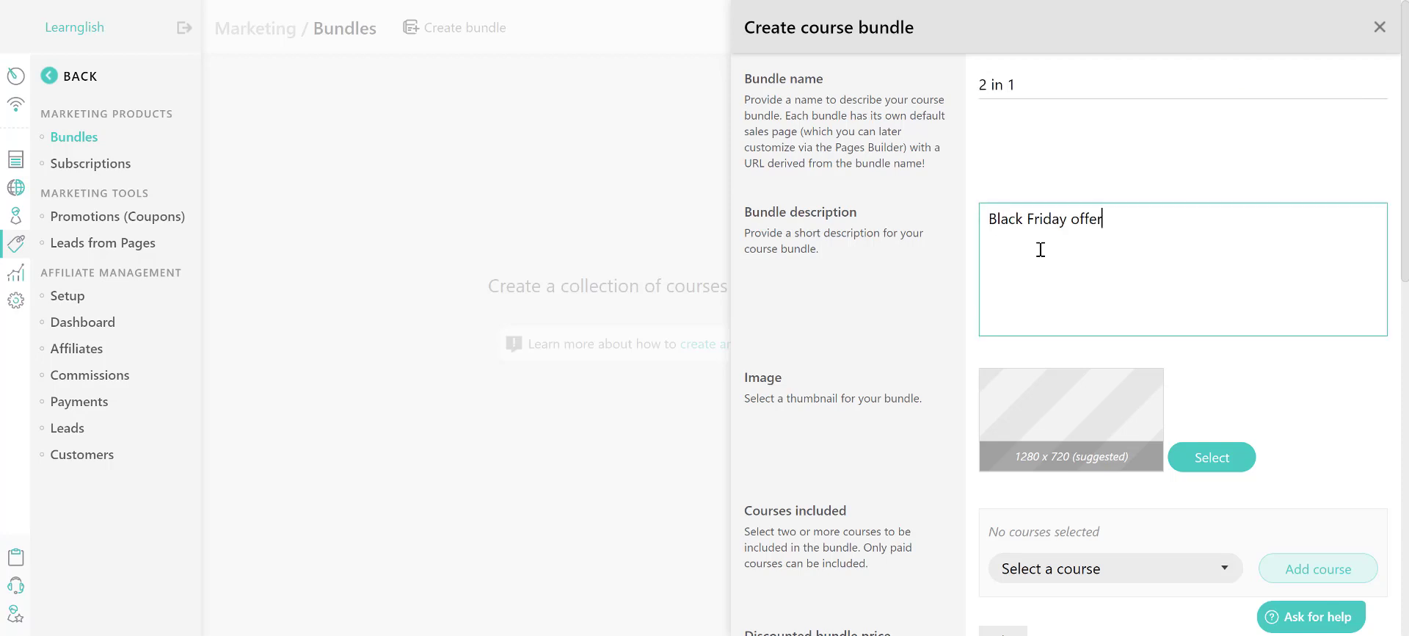
Include the two courses "Easy Grammar." and "Easy Grammar" in the bundle
scroll(1054, 293, "down", 3)
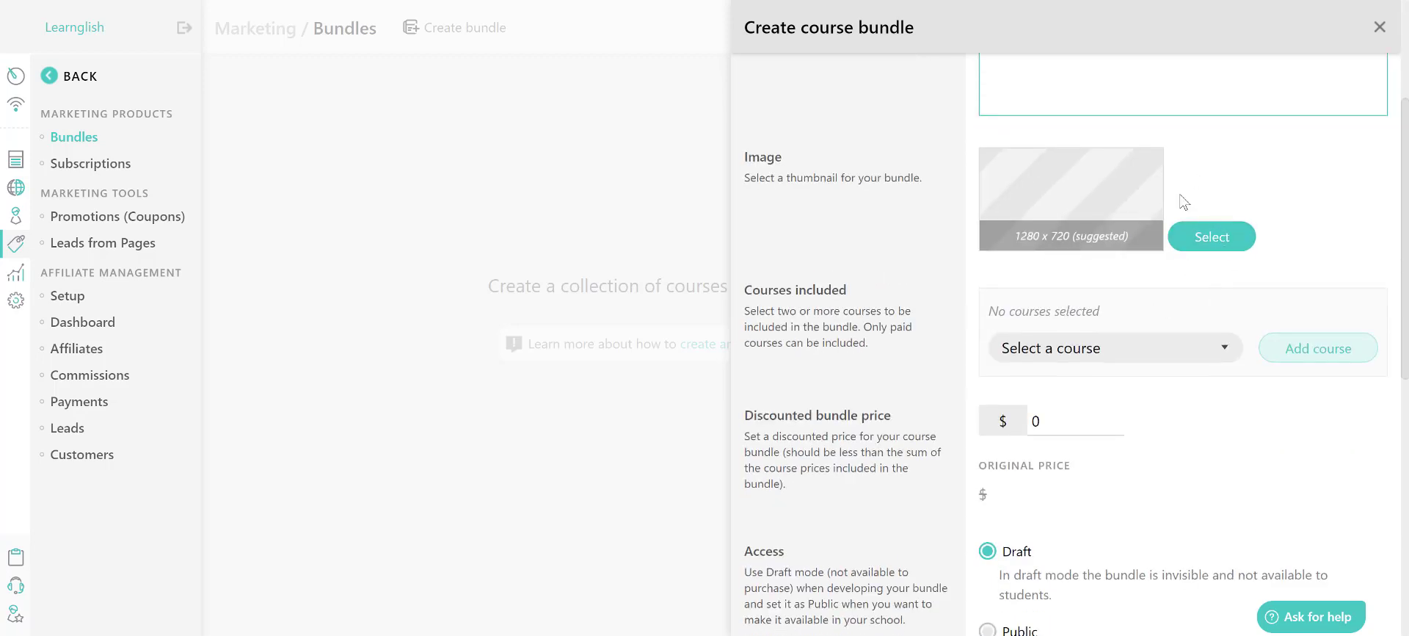
left_click(1224, 348)
left_click(1082, 403)
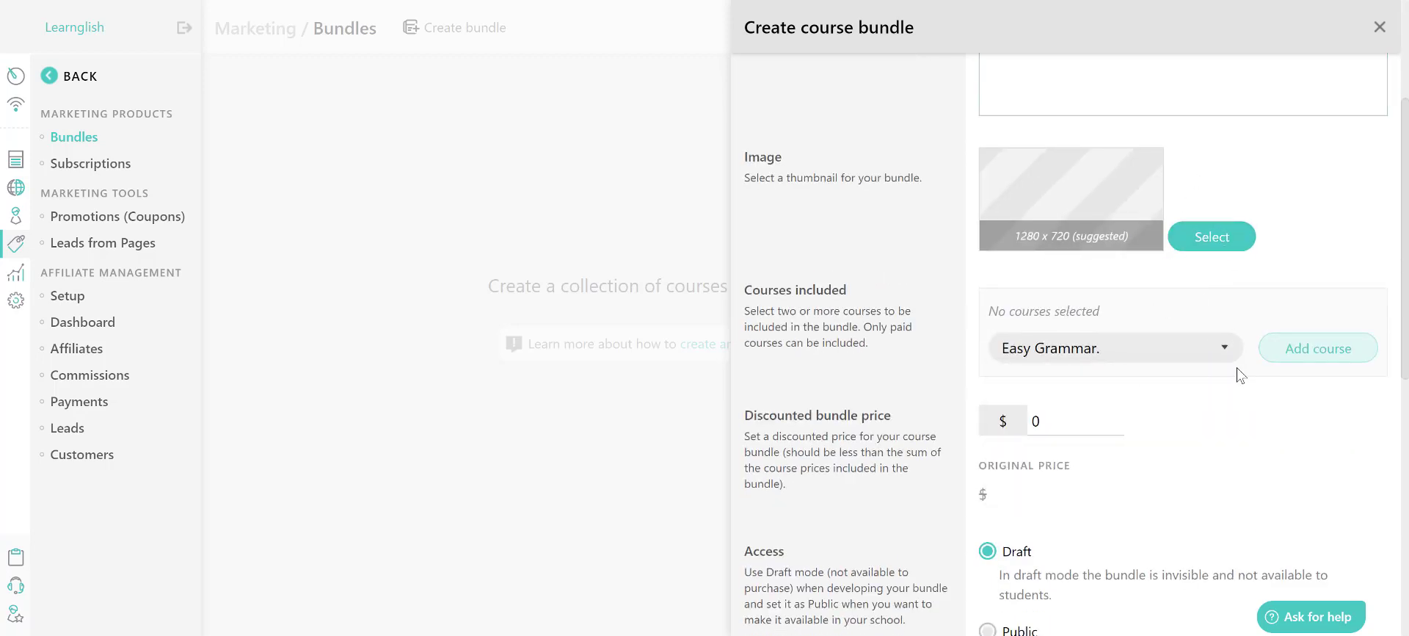
left_click(1302, 347)
left_click(1176, 376)
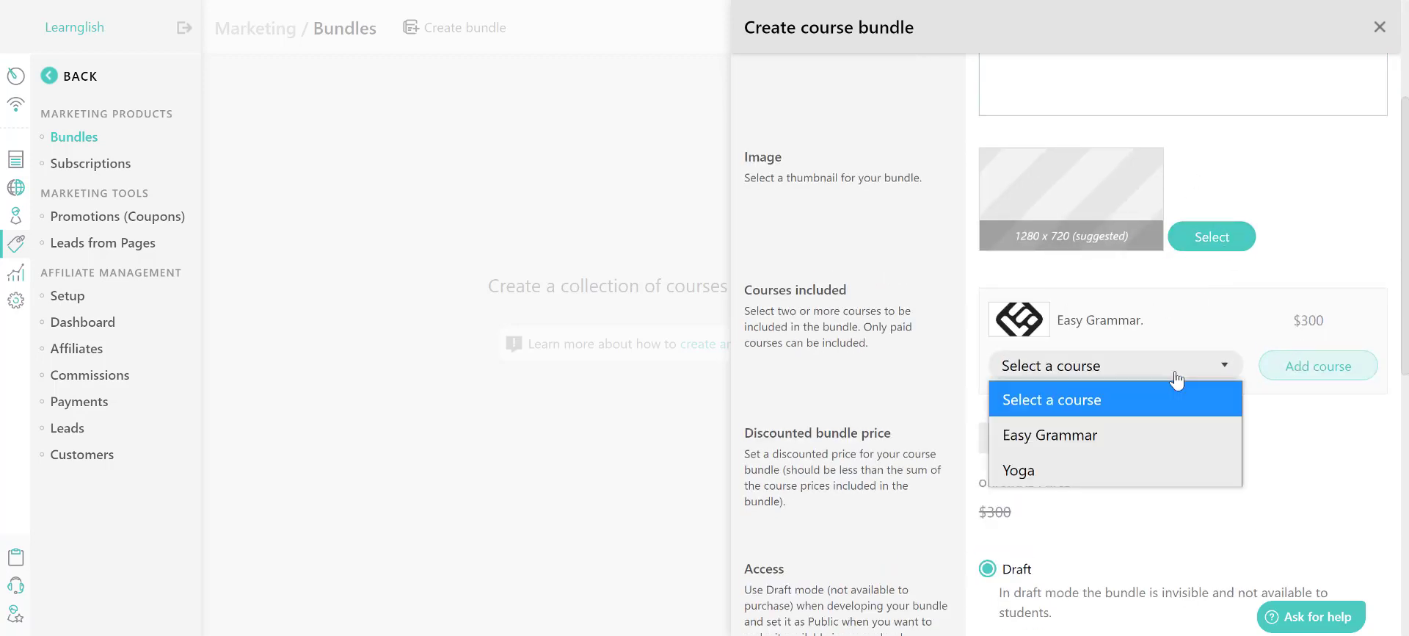
left_click(1109, 426)
left_click(1312, 367)
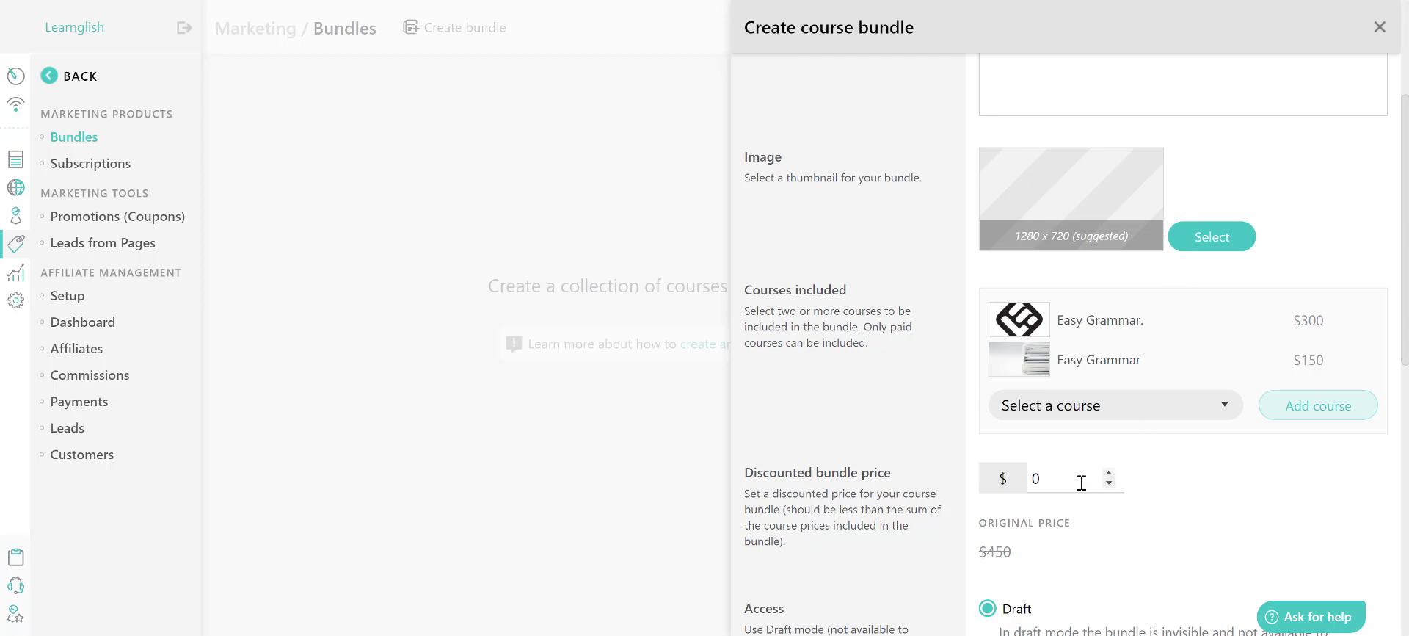
Set the discounted bundle price to $300
left_click(1052, 481)
key("BackSpace")
type("300")
Set the bundle's access to Public and save the bundle
scroll(1085, 479, "down", 3)
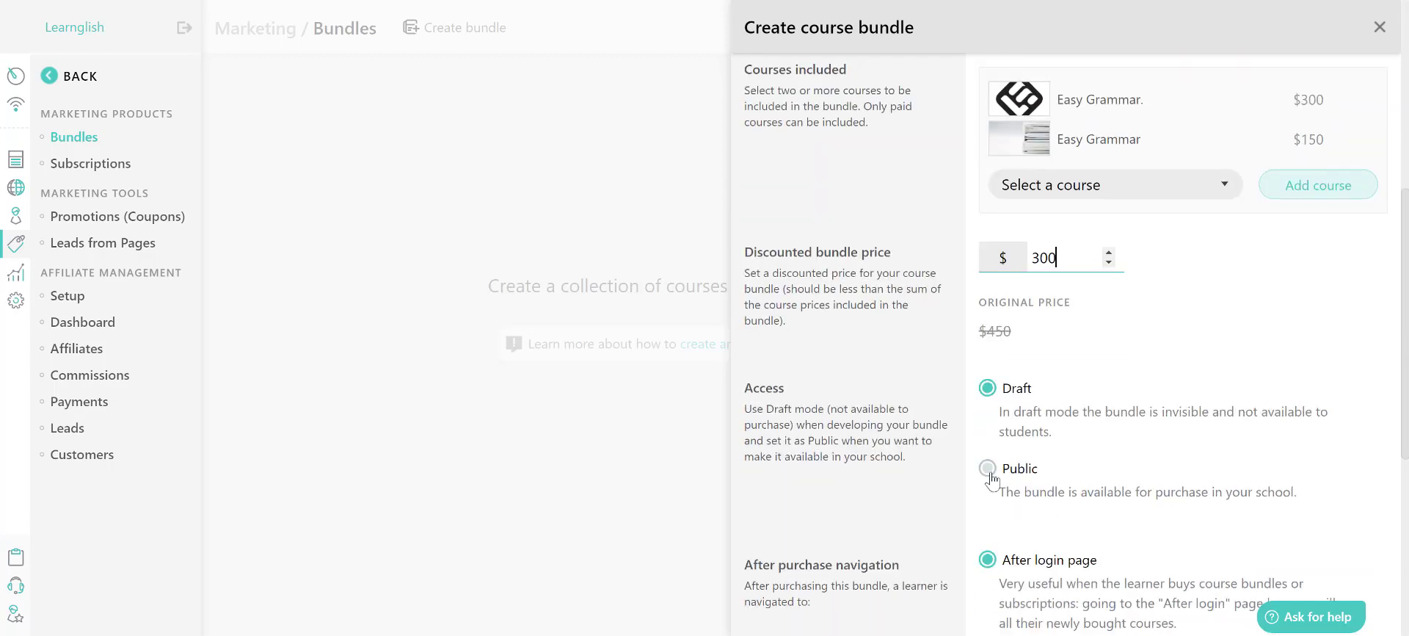
left_click(988, 468)
scroll(1181, 330, "down", 2)
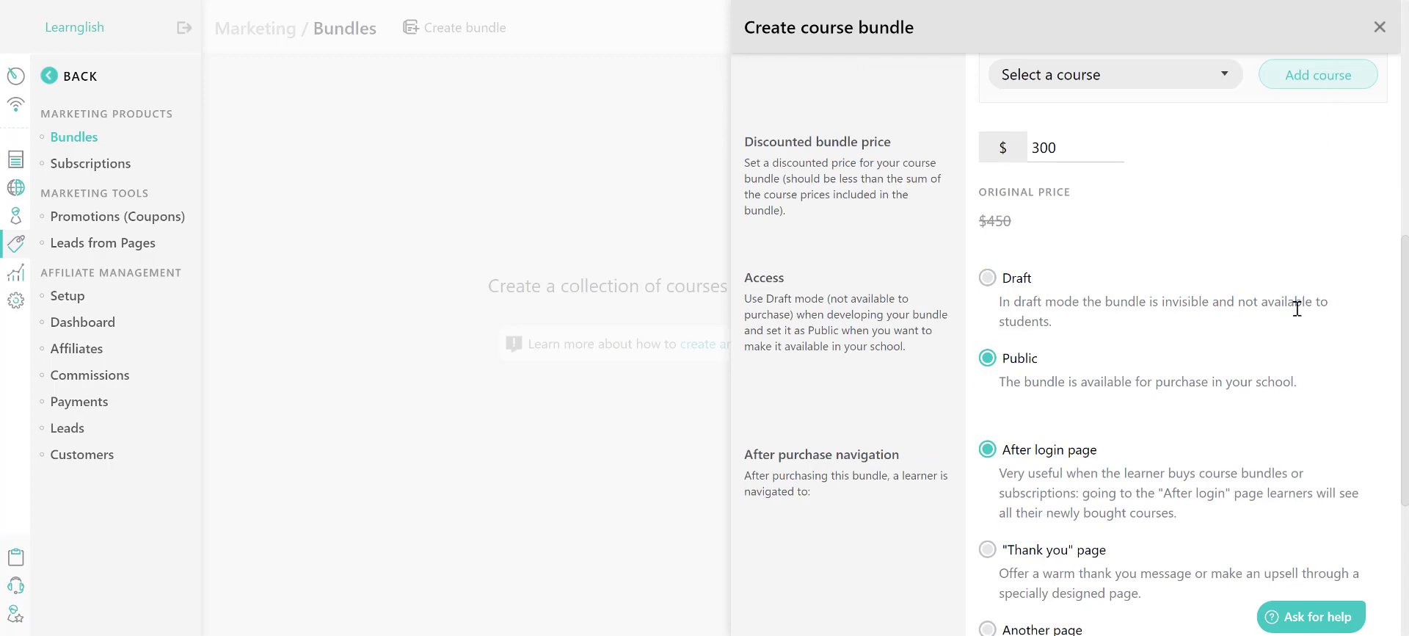
scroll(1299, 323, "down", 1)
scroll(1305, 336, "down", 1)
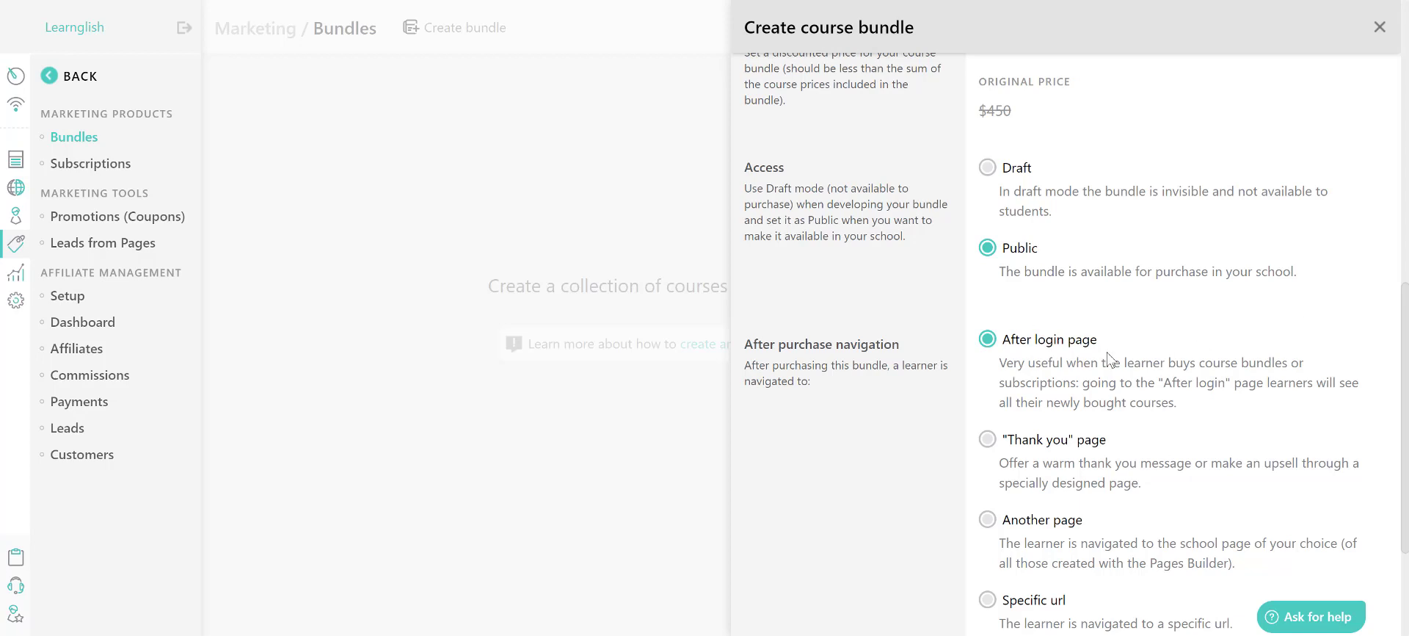
scroll(1108, 360, "down", 2)
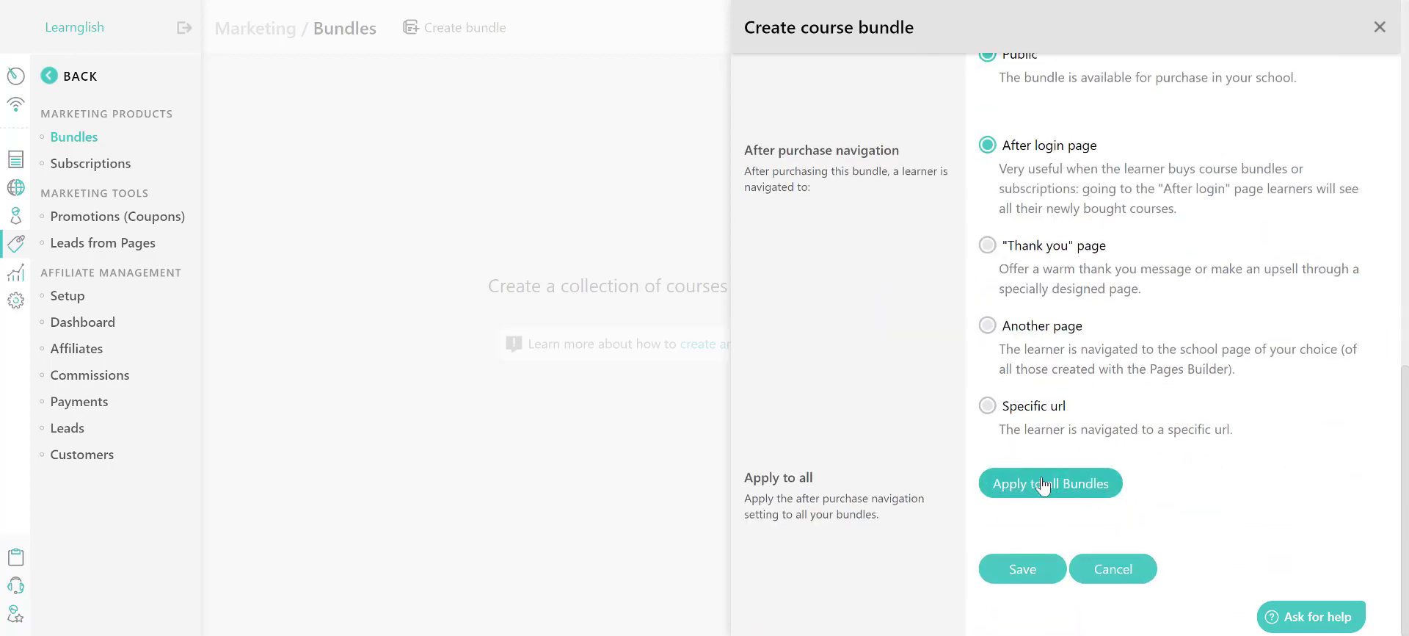
left_click(1019, 572)
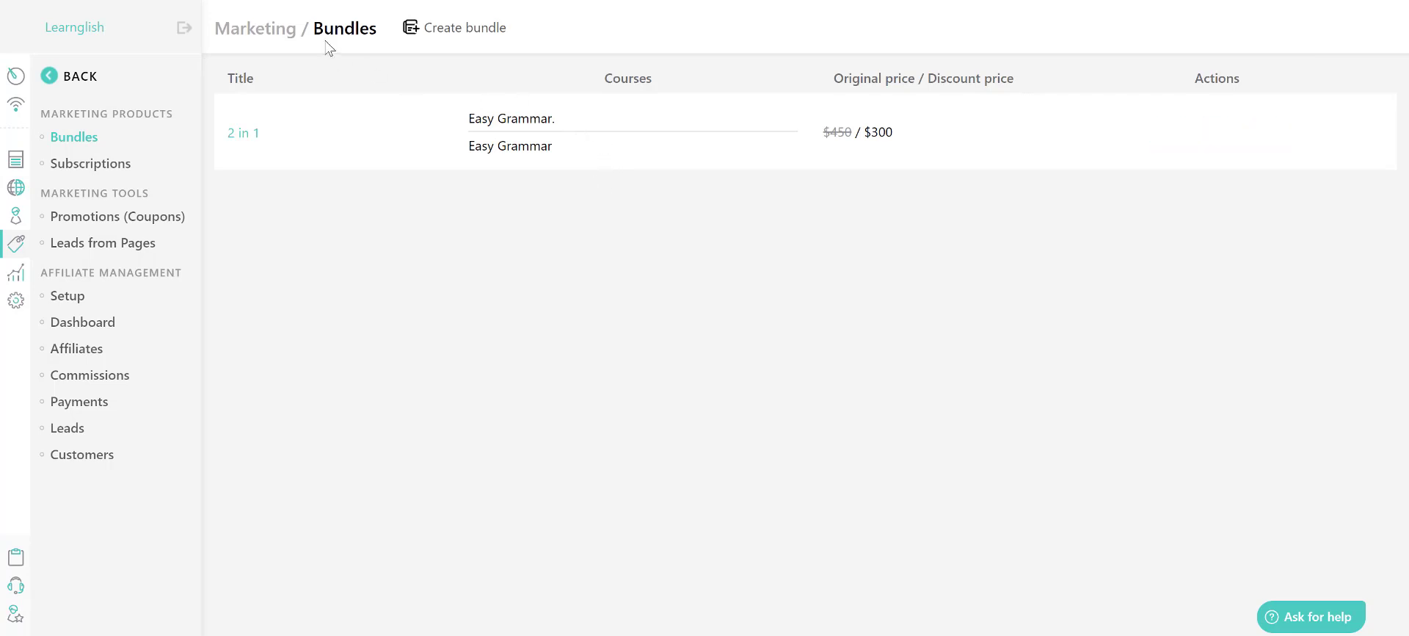
Return to the Easy Grammar course's pricing settings and start creating a related coupon
left_click(15, 159)
left_click(102, 229)
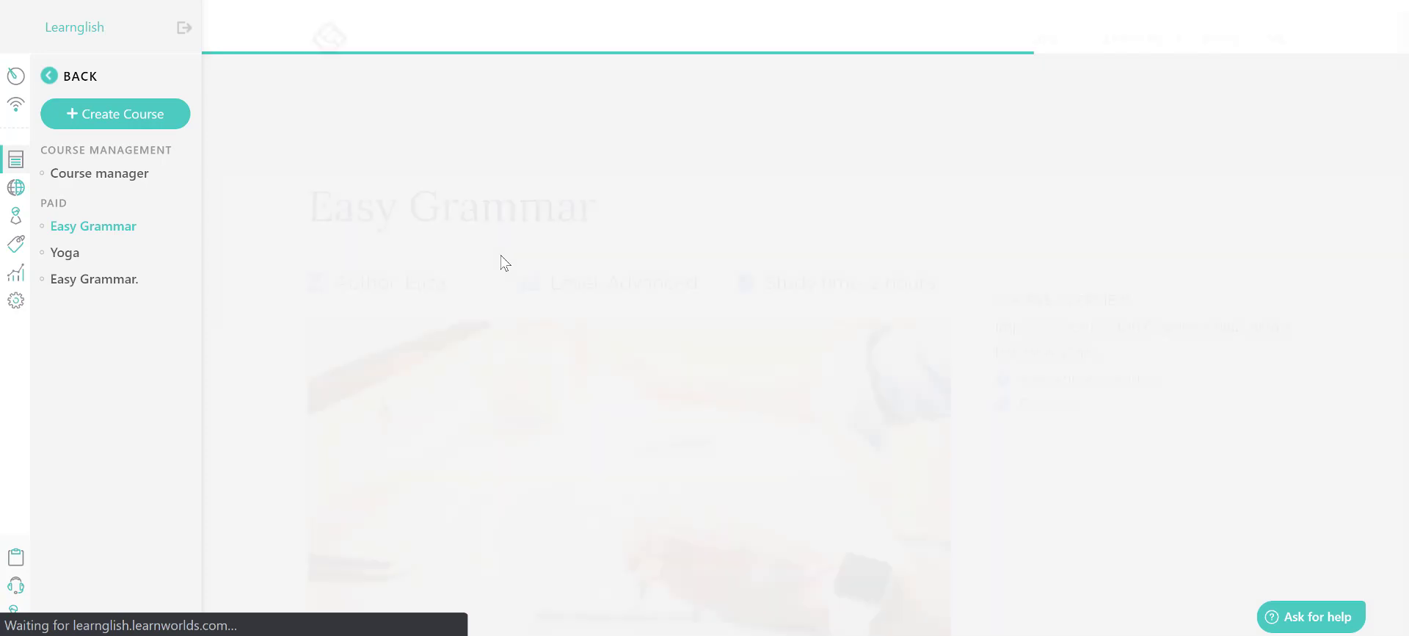
left_click(709, 72)
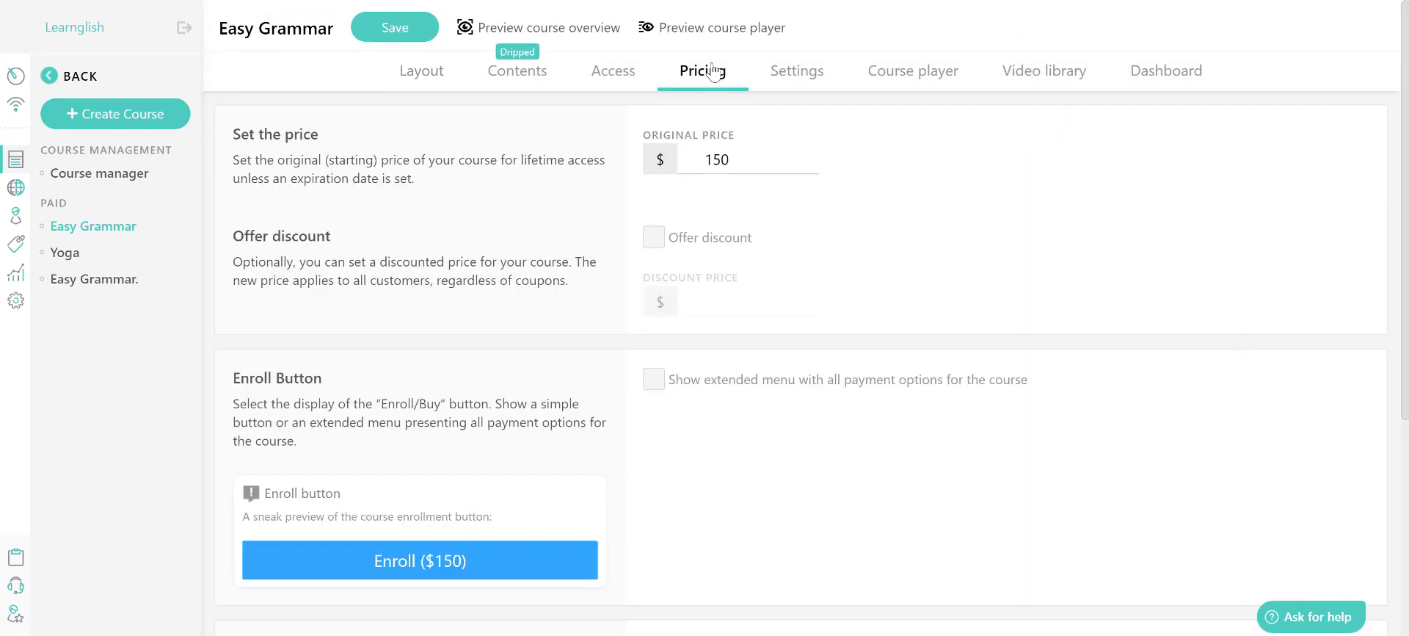
scroll(709, 231, "down", 5)
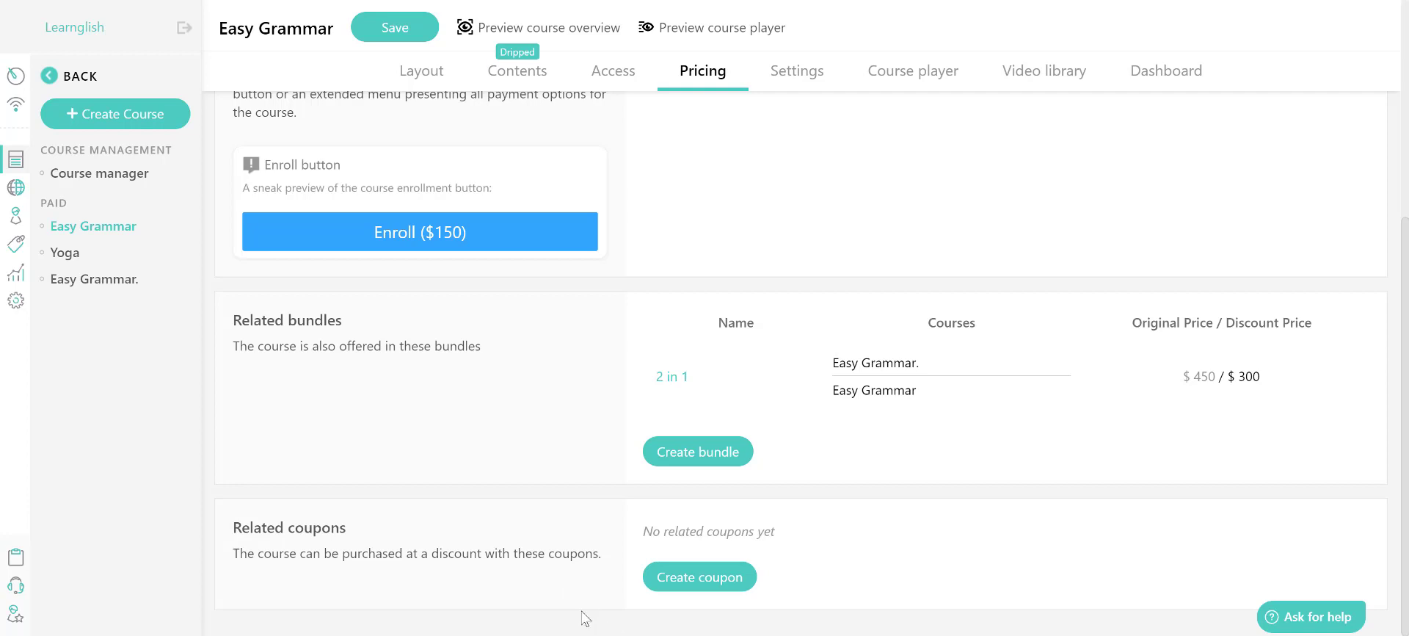
left_click(711, 579)
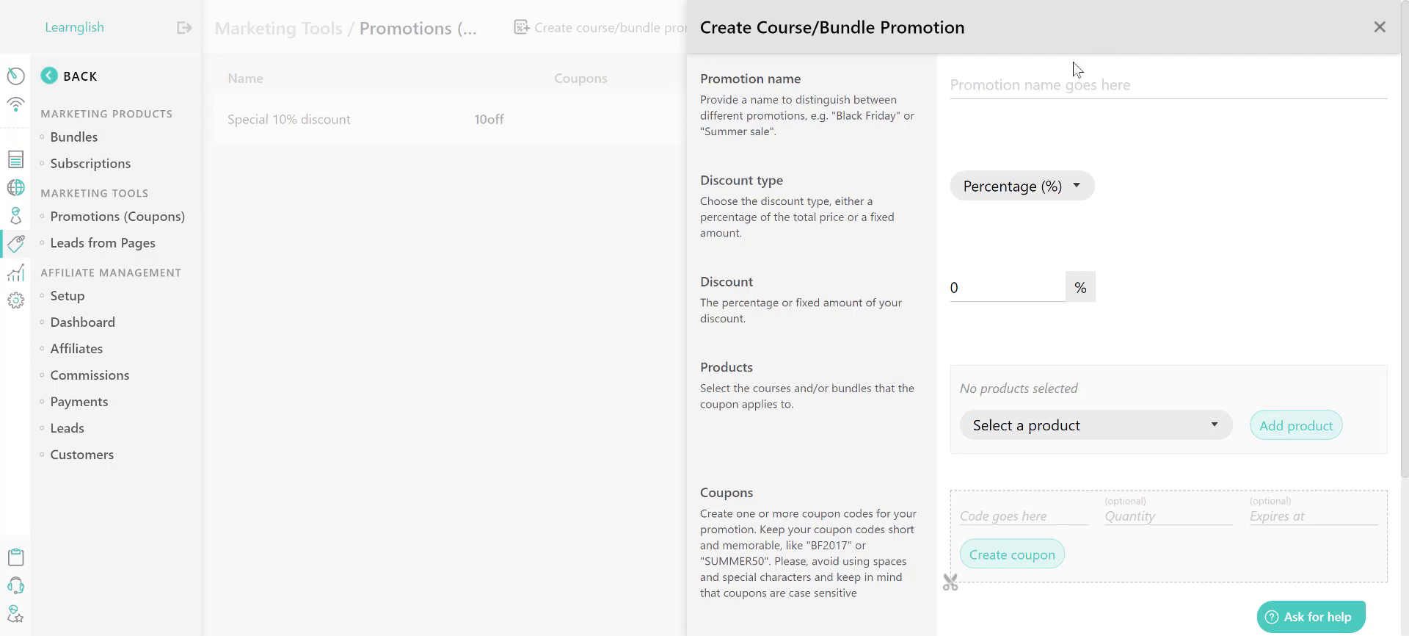
Name the promotion "10% off" and give it a percentage discount of 10%
left_click(1055, 78)
type("10% off")
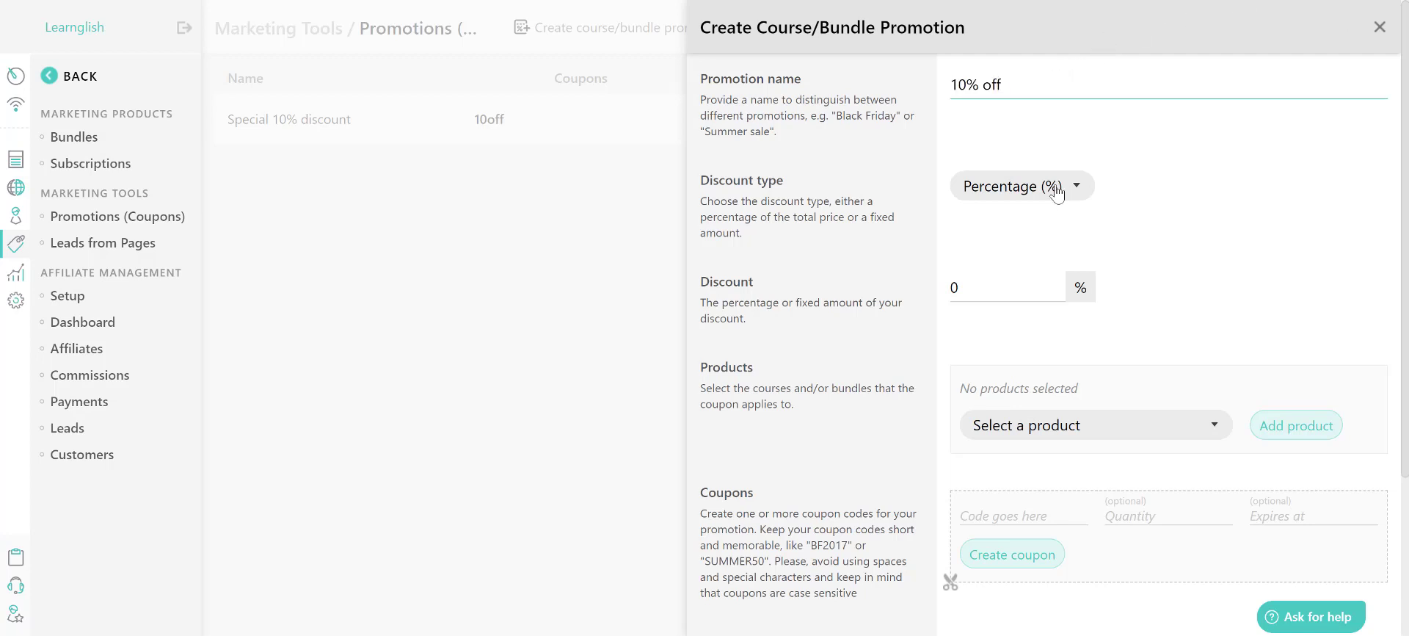
left_click(1056, 192)
left_click(1004, 249)
left_click(974, 278)
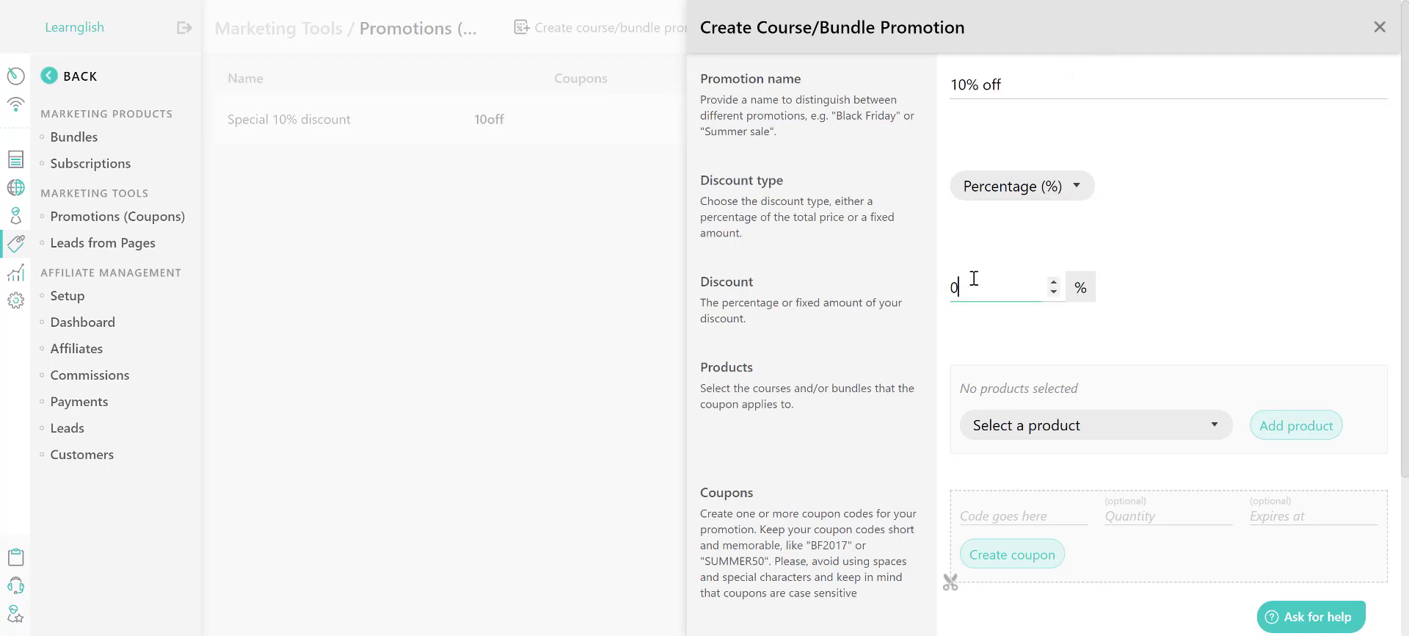
key("BackSpace")
type("10")
Apply the promotion to All Courses & Bundles
left_click(1190, 427)
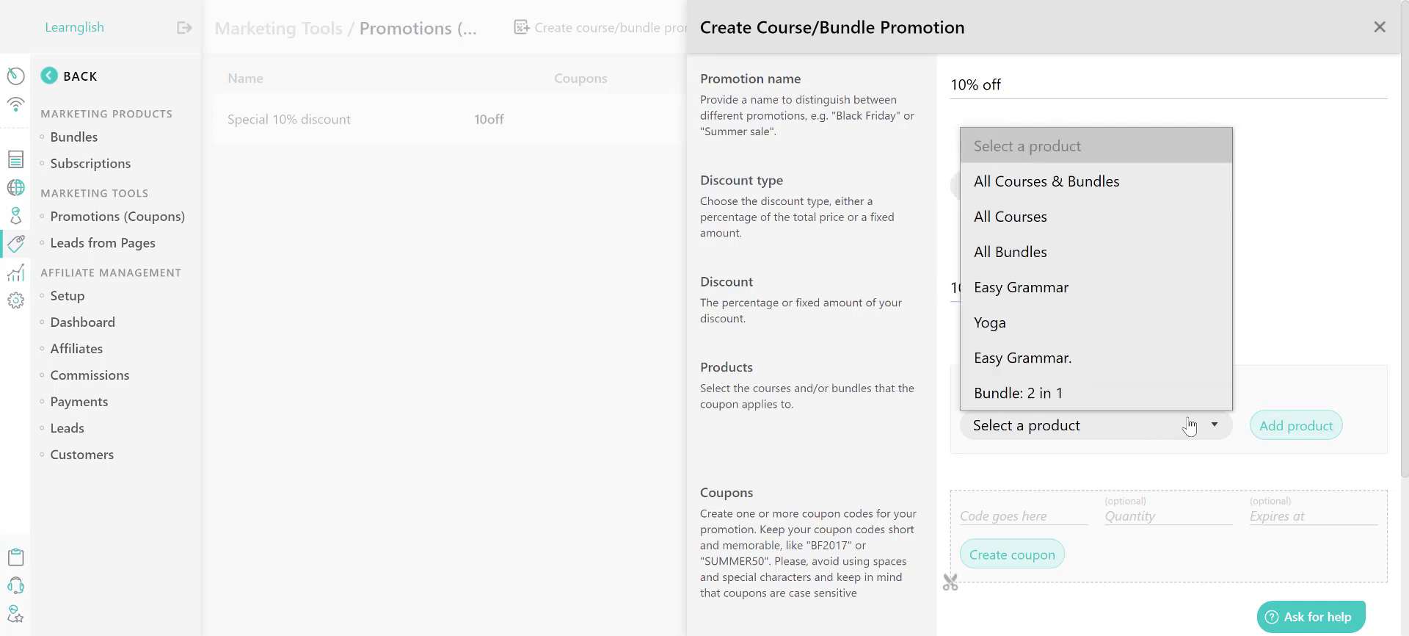
left_click(1089, 188)
left_click(1293, 426)
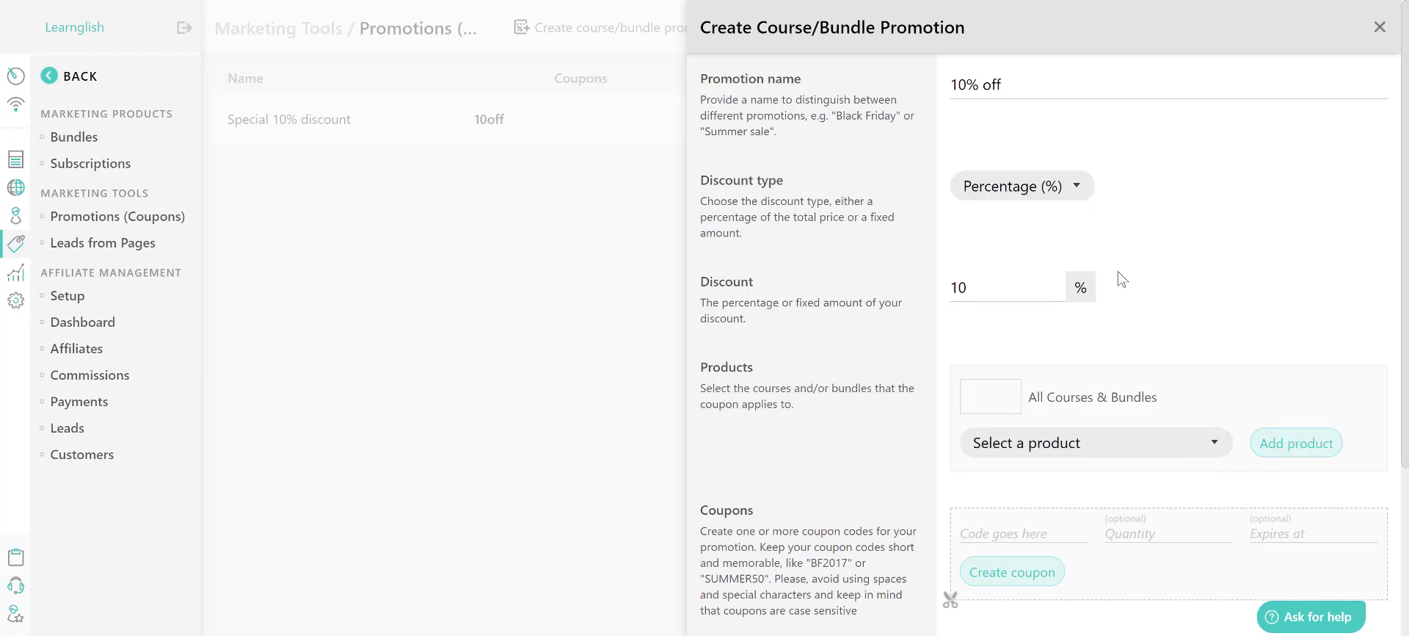
Create the coupon code "10off" with quantity 2 and expiry date 14 Oct 2021, and save the promotion
scroll(1310, 220, "down", 3)
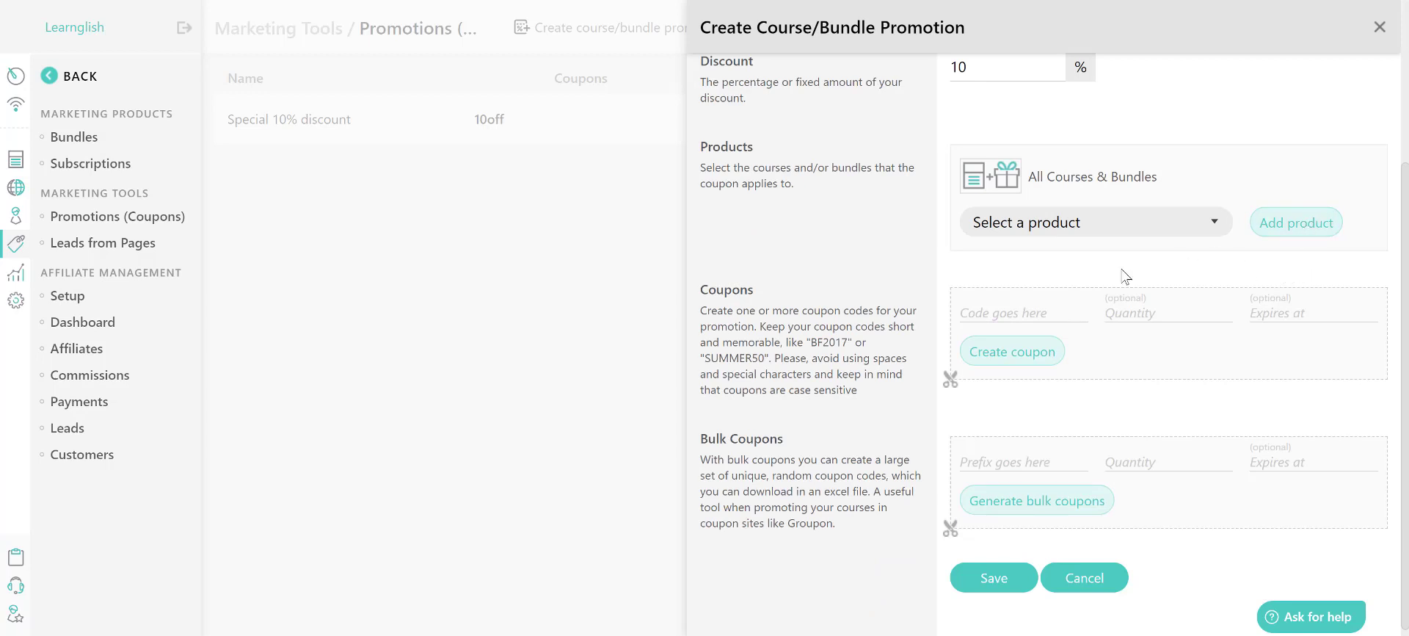
left_click(1009, 307)
type("10off")
left_click(1155, 303)
type("2")
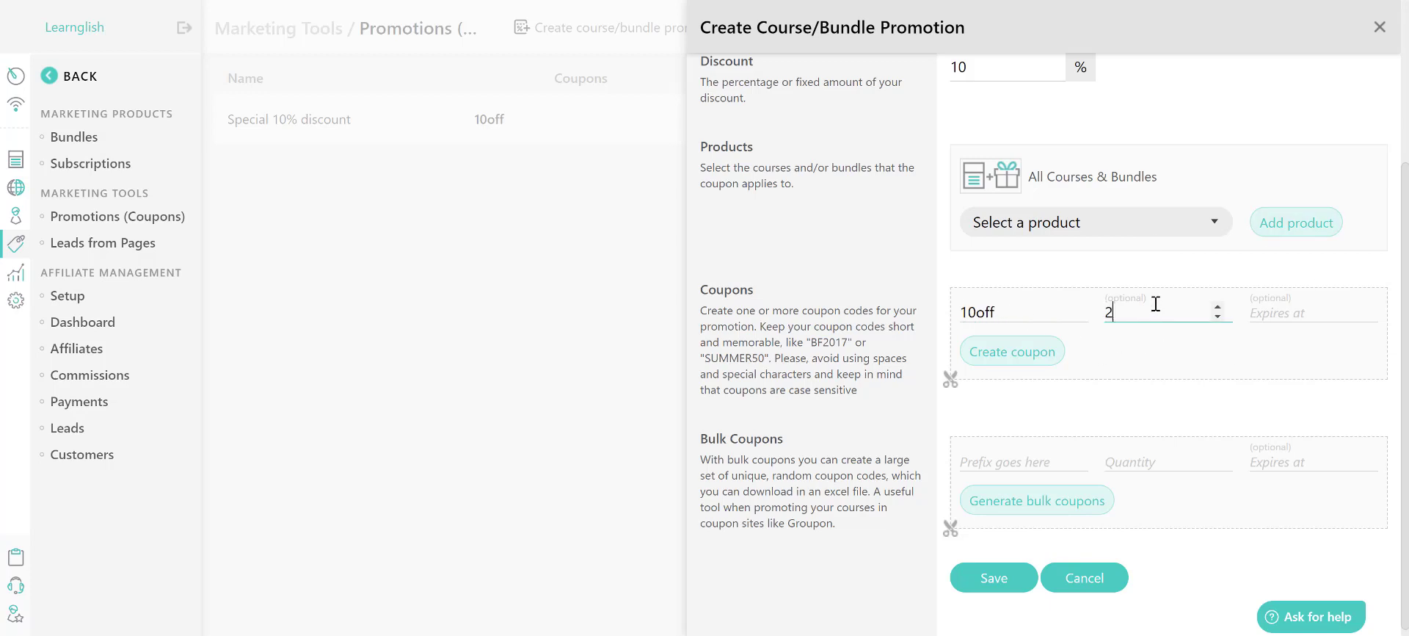
left_click(1275, 320)
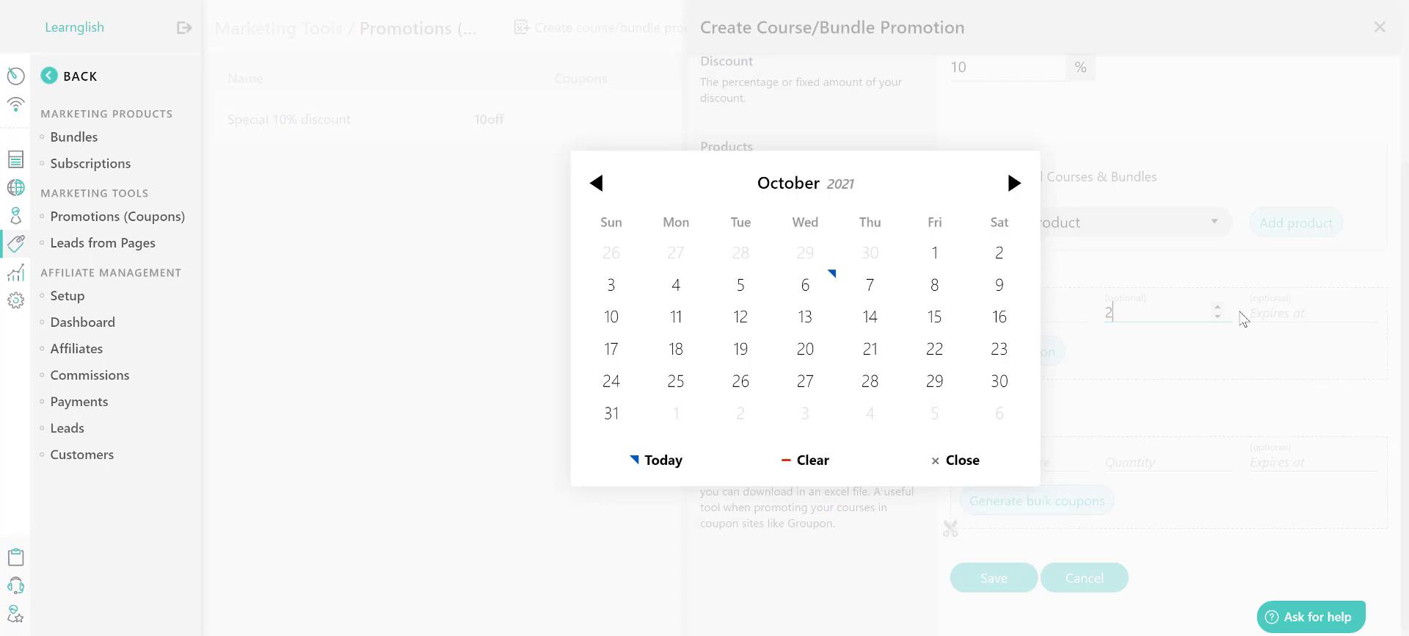
left_click(874, 318)
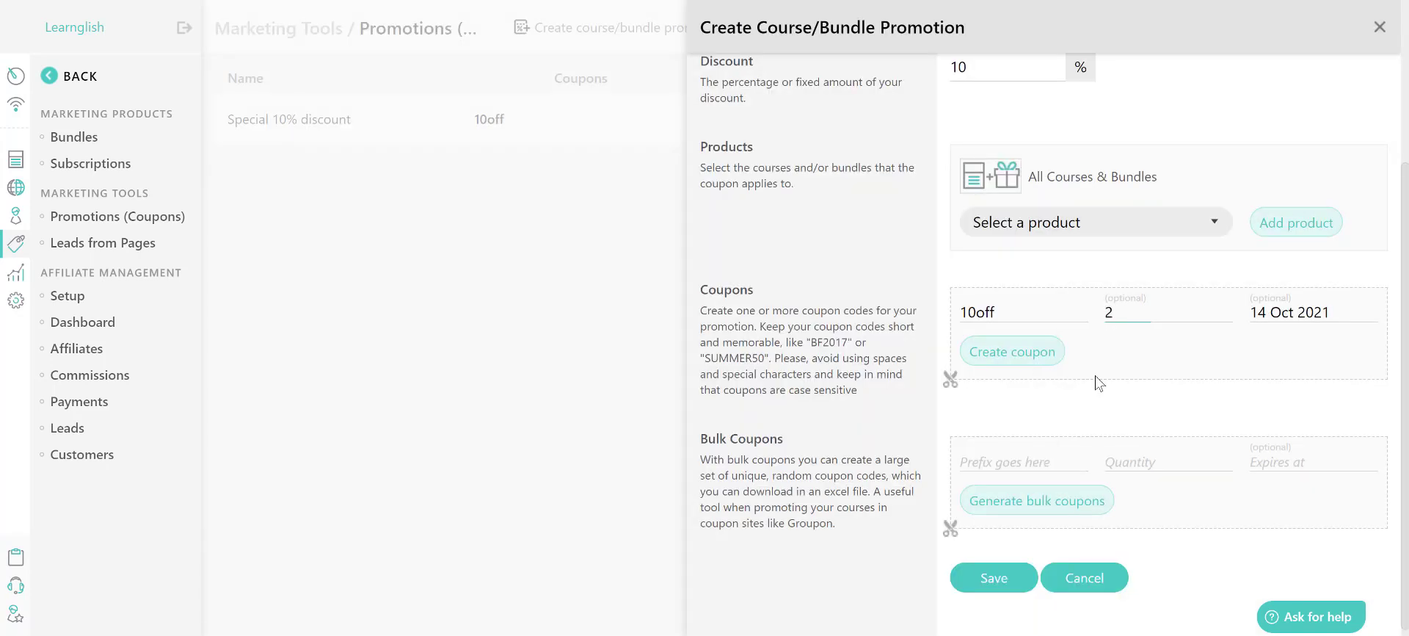
left_click(1020, 352)
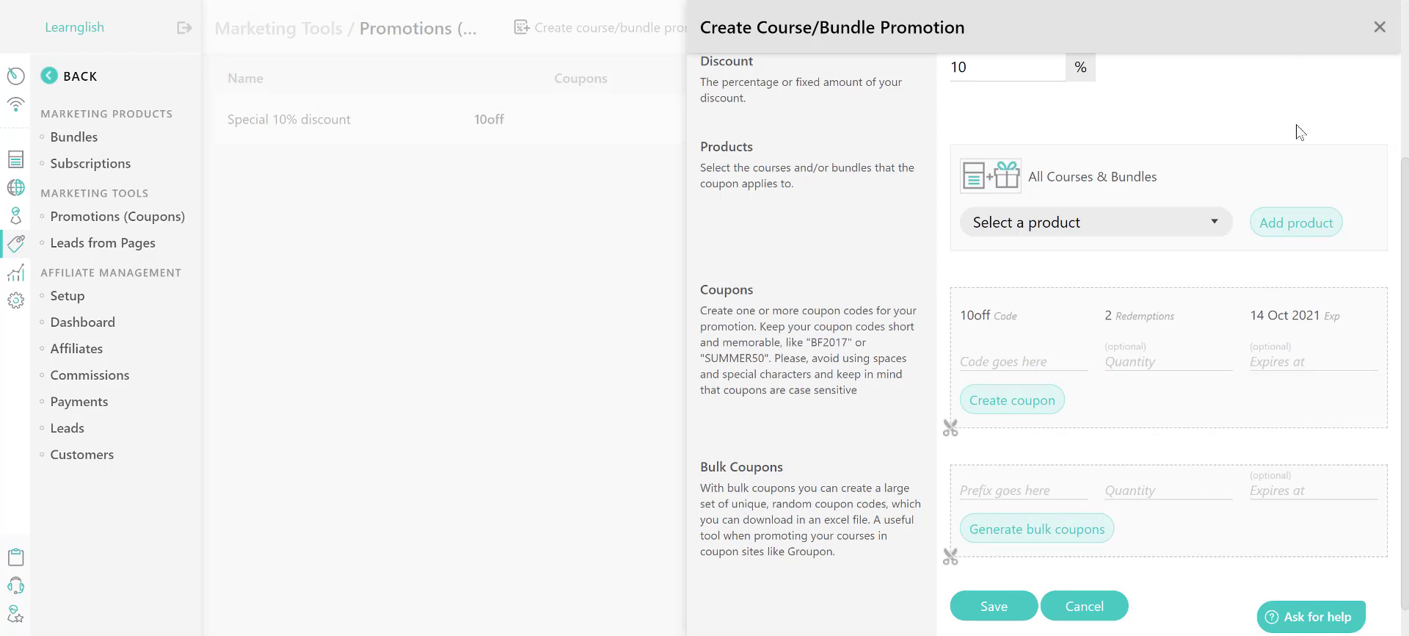
left_click(1009, 607)
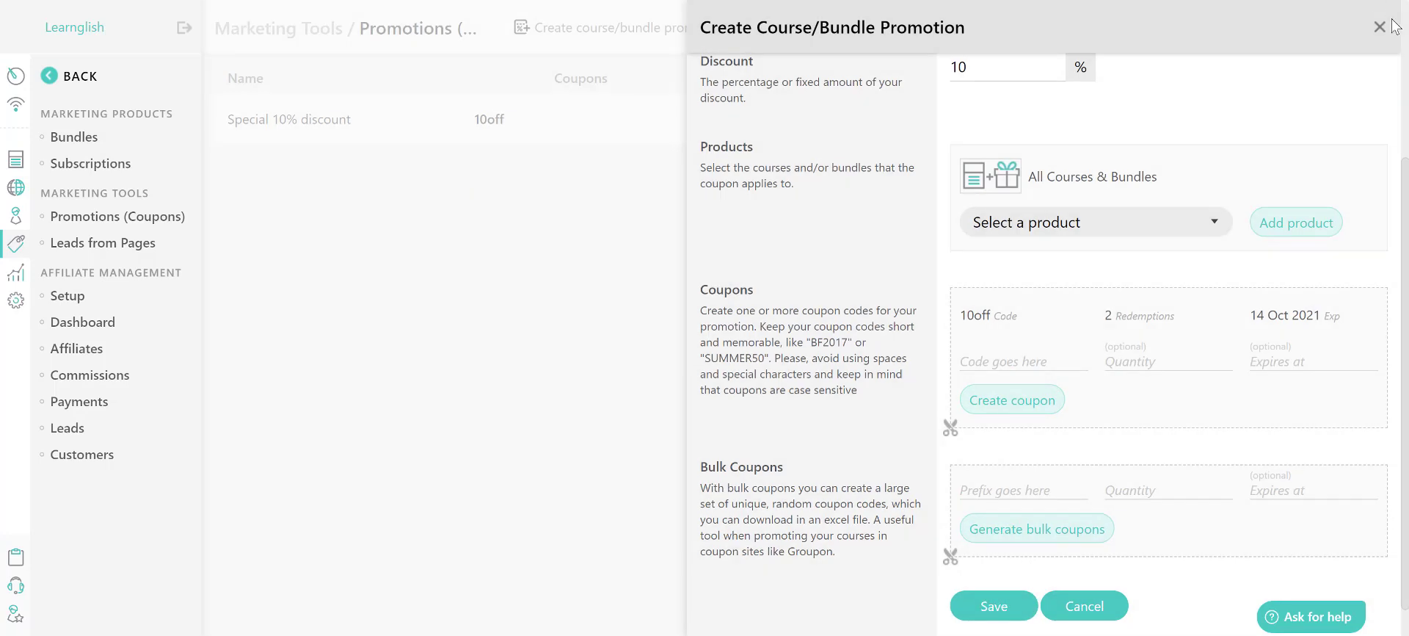